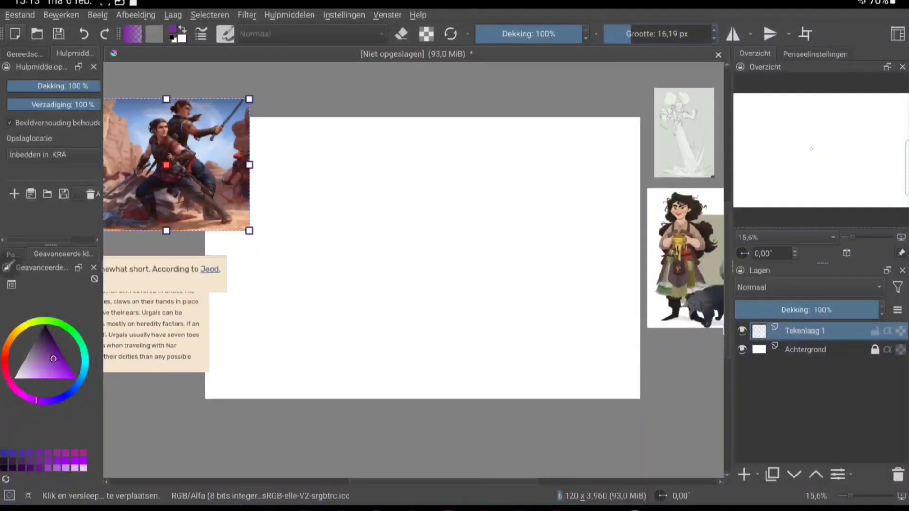
- With the Freehand Brush, sketch the first fighter's head, centre line, spine, chest and pelvis ovals in purple
left_click(23, 54)
left_click(8, 100)
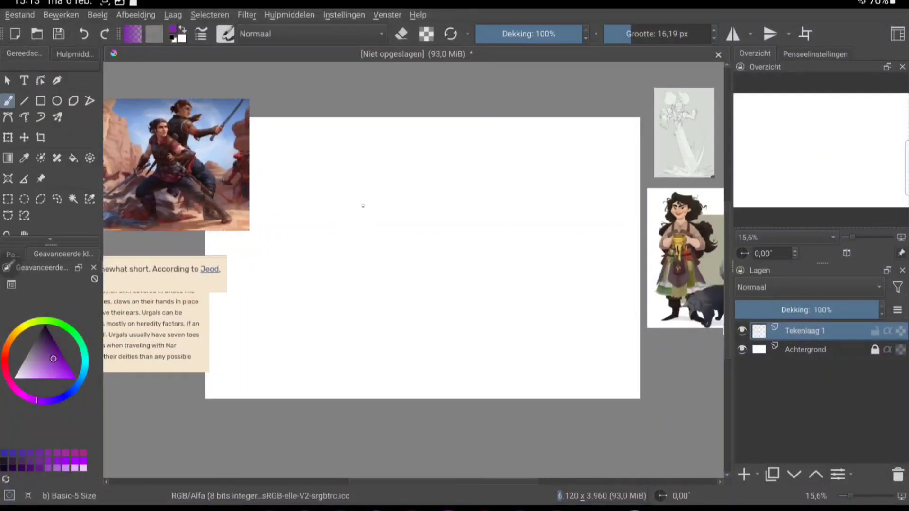
left_click_drag(362, 193, 360, 191)
left_click_drag(360, 198, 330, 370)
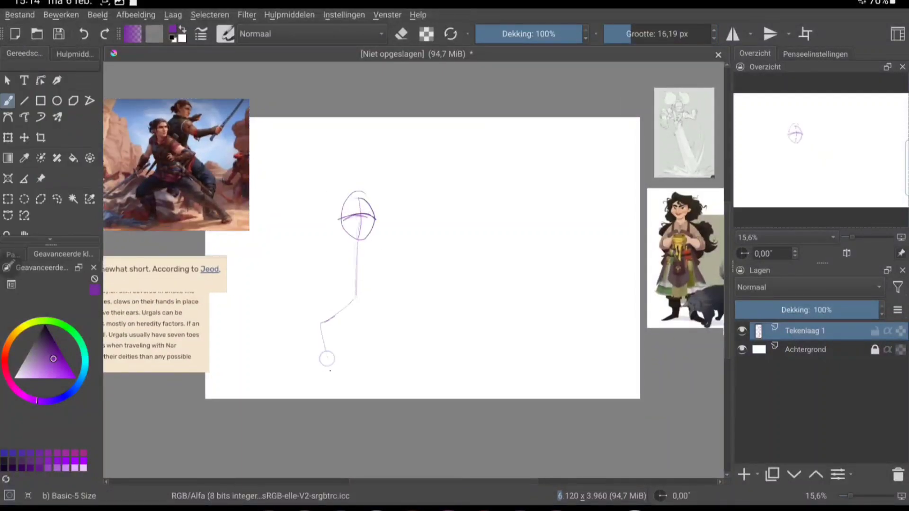
left_click_drag(431, 357, 372, 307)
left_click_drag(357, 242, 355, 274)
left_click_drag(356, 274, 357, 315)
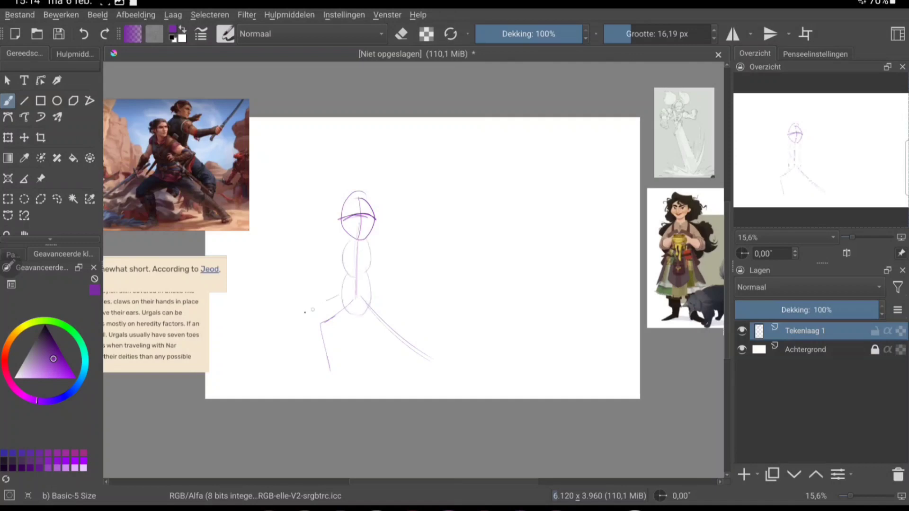
- Sketch the bent left leg, the extended right leg and strokes under both feet
left_click_drag(303, 322, 326, 374)
left_click_drag(339, 327, 332, 374)
left_click_drag(374, 291, 396, 331)
left_click_drag(360, 318, 397, 340)
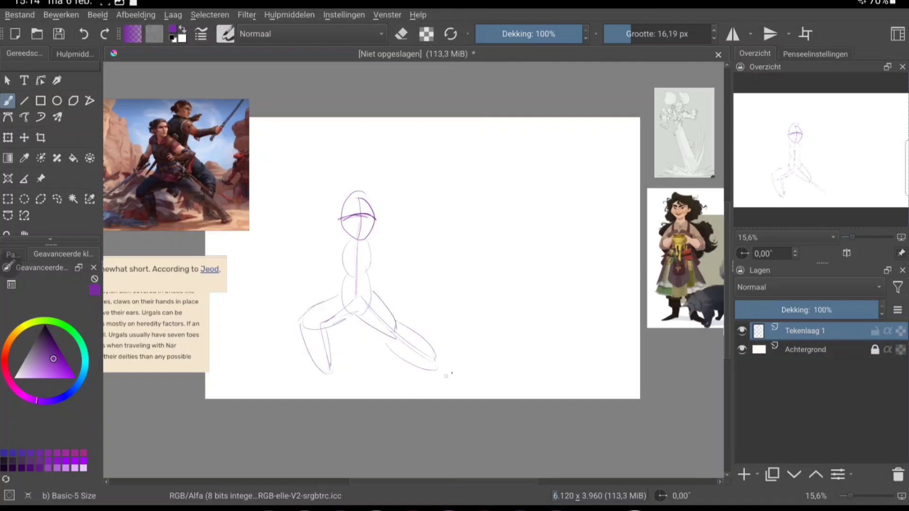
left_click_drag(417, 371, 452, 371)
left_click_drag(312, 377, 339, 377)
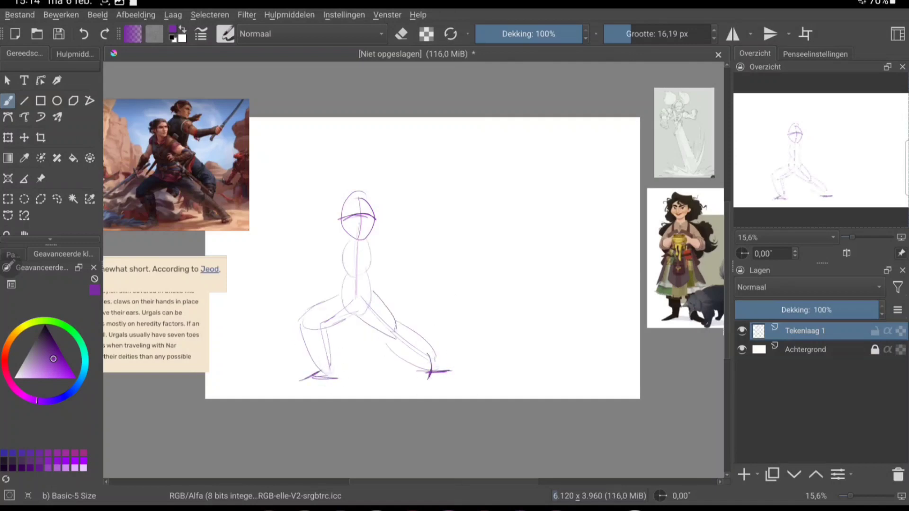
- Draw the shoulders, both arms reaching down-left and right, and a fist near the waist
left_click_drag(375, 243, 367, 256)
mouse_move(343, 240)
left_mouse_down()
mouse_move(337, 262)
mouse_move(240, 336)
left_mouse_up()
left_click_drag(306, 297, 305, 296)
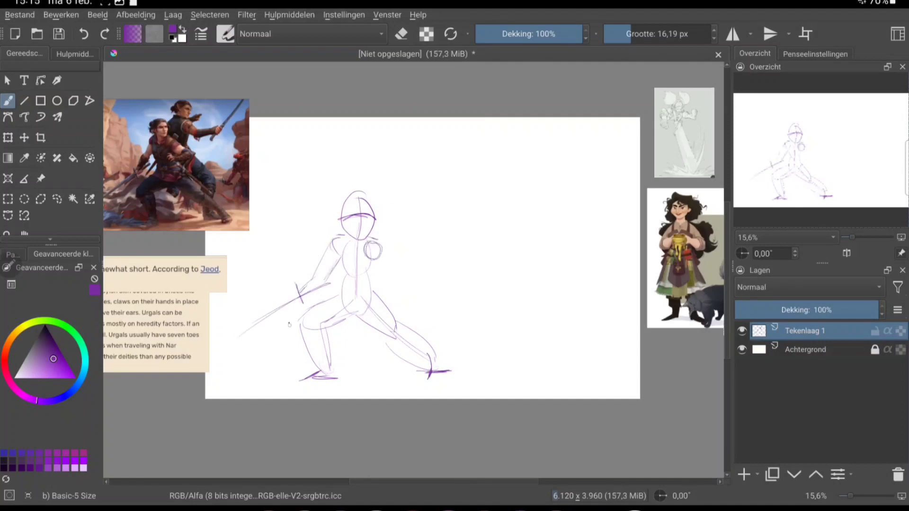
left_click_drag(365, 283, 396, 269)
left_click_drag(355, 268, 363, 283)
left_click_drag(340, 279, 339, 279)
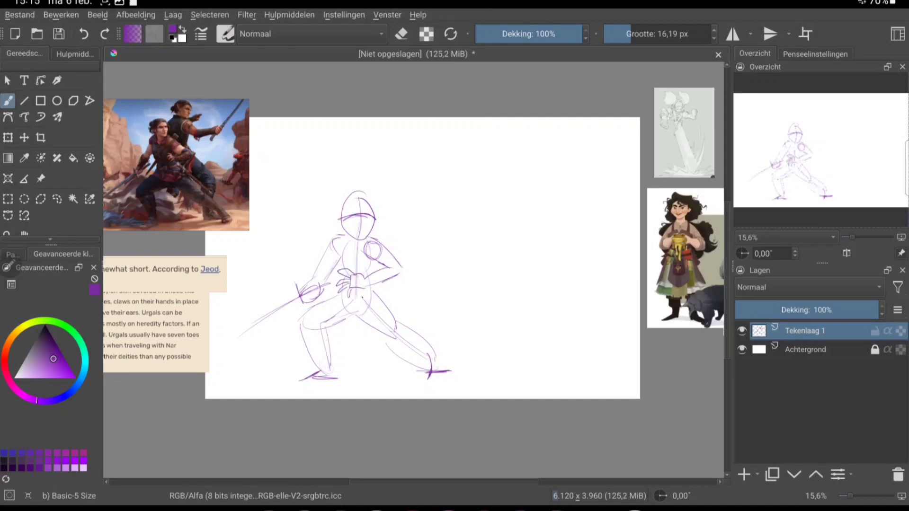
- Shape the shoes and thighs, then rough in a second figure's head above
left_click_drag(431, 343, 449, 371)
left_click_drag(397, 350, 419, 335)
mouse_move(298, 340)
left_mouse_down()
mouse_move(332, 375)
mouse_move(295, 386)
left_mouse_up()
mouse_move(303, 339)
left_mouse_down()
mouse_move(338, 301)
mouse_move(400, 331)
mouse_move(409, 320)
left_mouse_up()
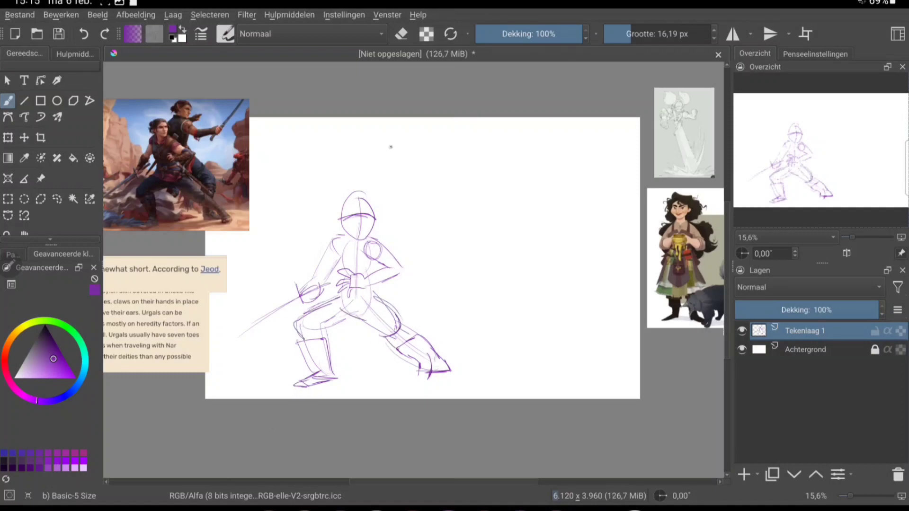
mouse_move(391, 138)
left_mouse_down()
mouse_move(412, 138)
mouse_move(408, 186)
left_mouse_up()
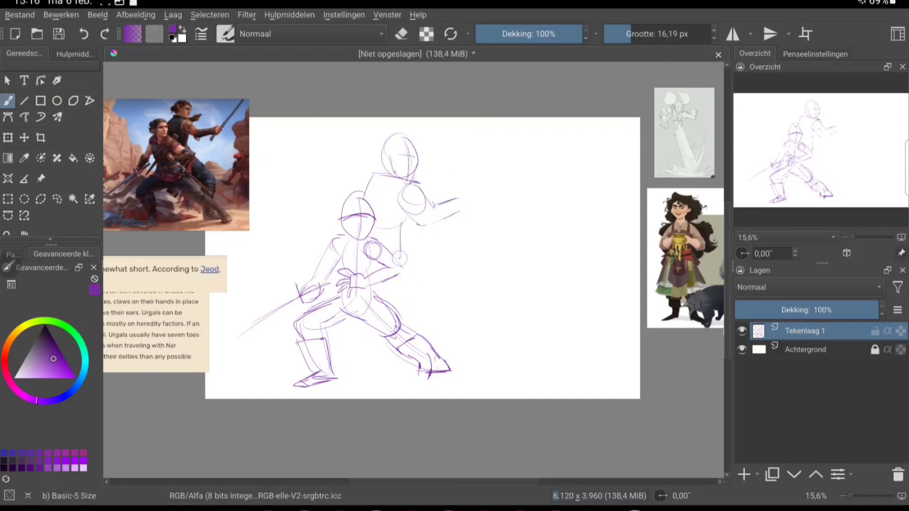
- Draw the second fighter's back, legs, head side and sword arm reaching right, then start a layer transform
left_click_drag(400, 258, 432, 340)
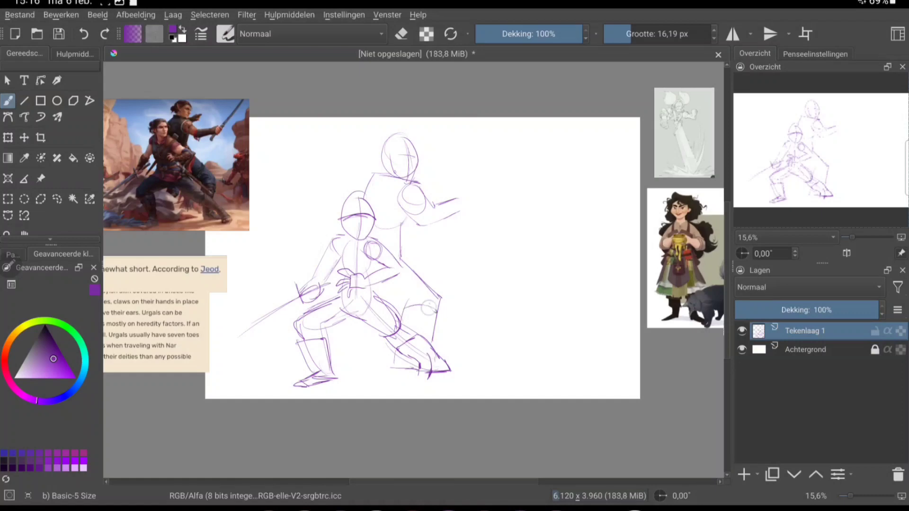
left_click_drag(427, 286, 423, 312)
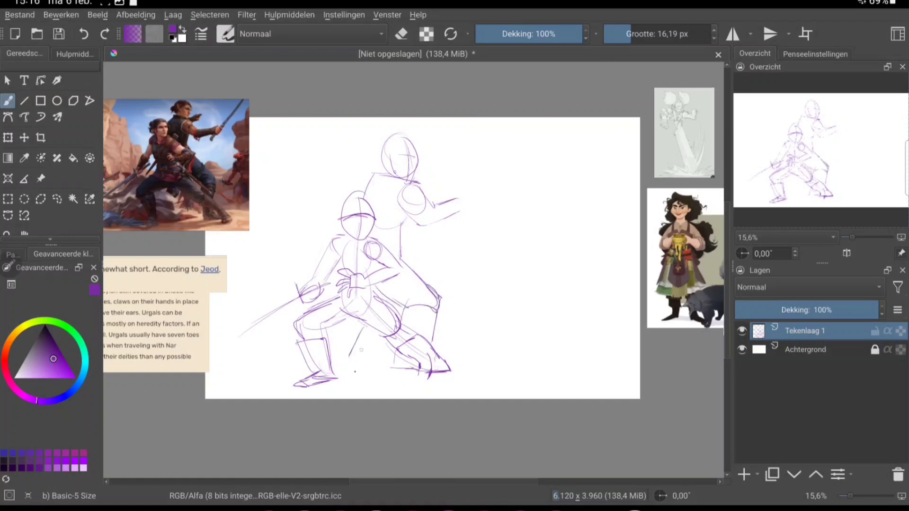
left_click_drag(380, 144, 382, 174)
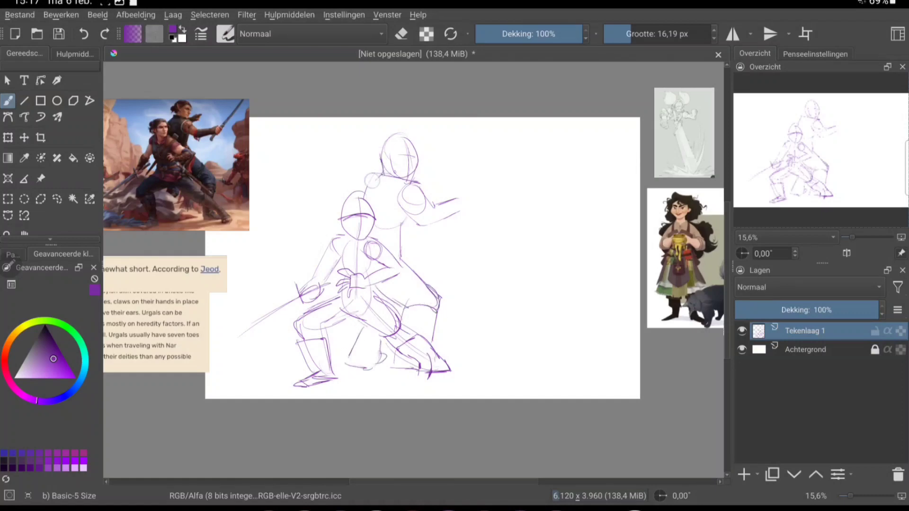
mouse_move(422, 223)
left_mouse_down()
mouse_move(490, 182)
mouse_move(504, 199)
mouse_move(532, 125)
left_mouse_up()
key("ctrl+t")
- Shift the whole sketch left, then begin a third figure's head and body on the right
left_click_drag(339, 258, 289, 264)
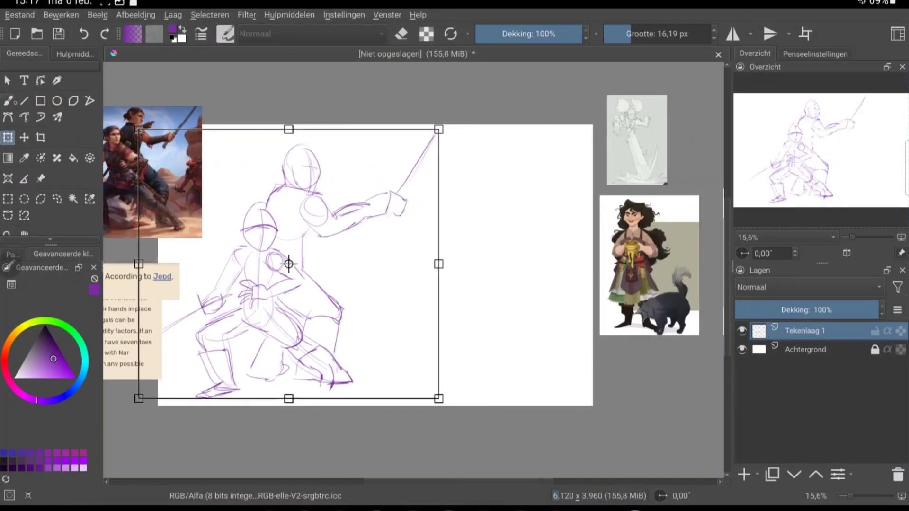
left_click(8, 101)
mouse_move(468, 155)
left_mouse_down()
mouse_move(485, 166)
mouse_move(428, 239)
left_mouse_up()
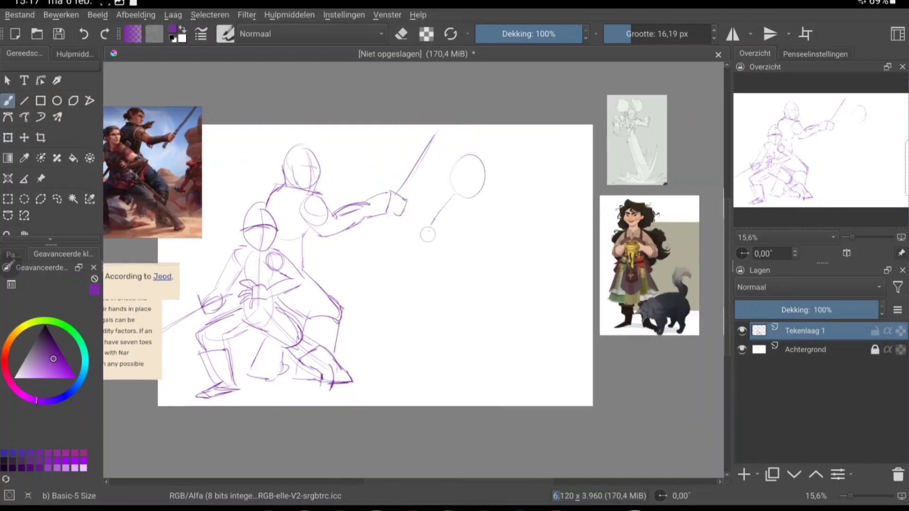
mouse_move(440, 208)
left_mouse_down()
mouse_move(477, 212)
mouse_move(448, 204)
left_mouse_up()
- Enlarge the sword-sketch reference image beside the canvas
left_click(41, 178)
left_click_drag(667, 185, 719, 262)
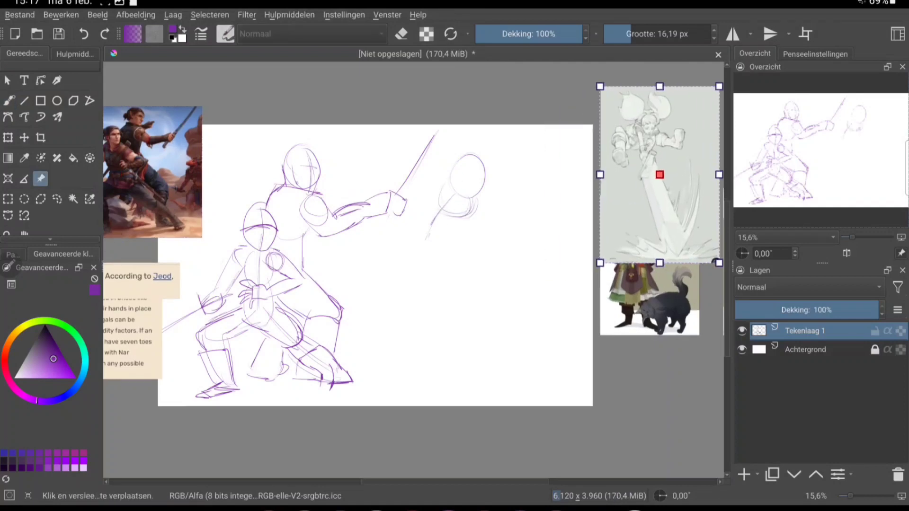
left_click(9, 100)
- Sketch the third fighter's arms, torso oval, extended legs, fist and thighs
left_click_drag(424, 238, 464, 218)
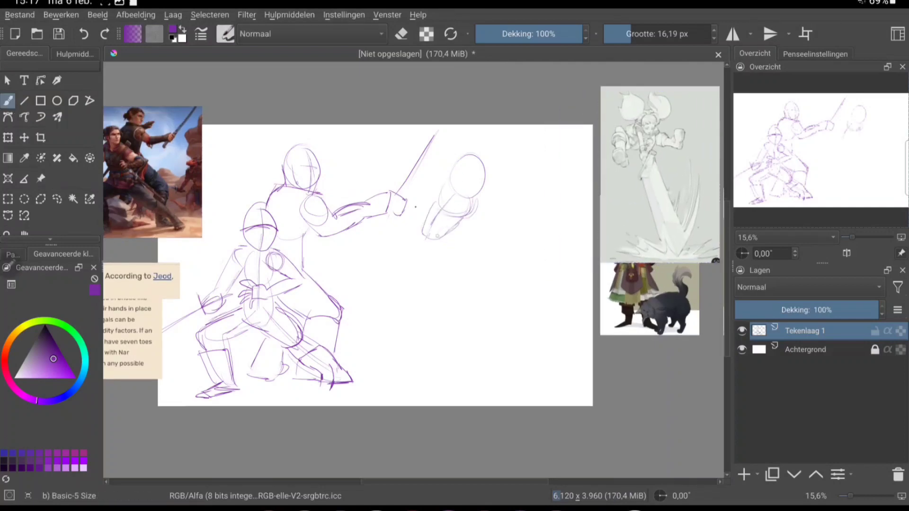
mouse_move(417, 185)
left_mouse_down()
mouse_move(408, 258)
mouse_move(423, 232)
mouse_move(513, 232)
left_mouse_up()
left_click_drag(471, 241, 523, 248)
left_click_drag(385, 232, 417, 267)
left_click_drag(433, 216, 476, 201)
- Darken the third fighter's head, eye band, jaw and body contours, then lasso-select the figure
left_click_drag(468, 156, 484, 194)
left_click_drag(452, 176, 480, 189)
mouse_move(464, 192)
left_mouse_down()
mouse_move(479, 208)
mouse_move(466, 241)
left_mouse_up()
mouse_move(440, 183)
left_mouse_down()
mouse_move(428, 227)
mouse_move(443, 258)
left_mouse_up()
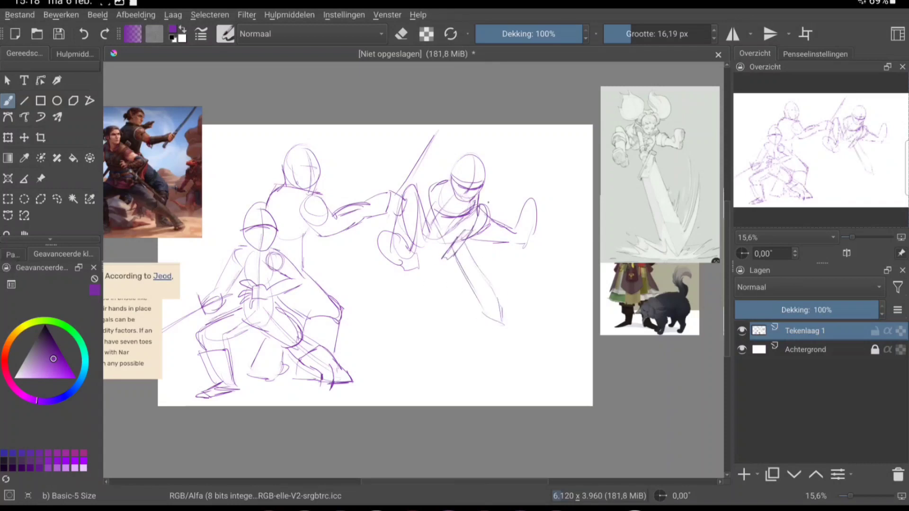
left_click(57, 199)
mouse_move(402, 182)
left_mouse_down()
mouse_move(559, 237)
mouse_move(400, 208)
left_mouse_up()
- Enlarge the selected right fighter and shift it right
key("ctrl+t")
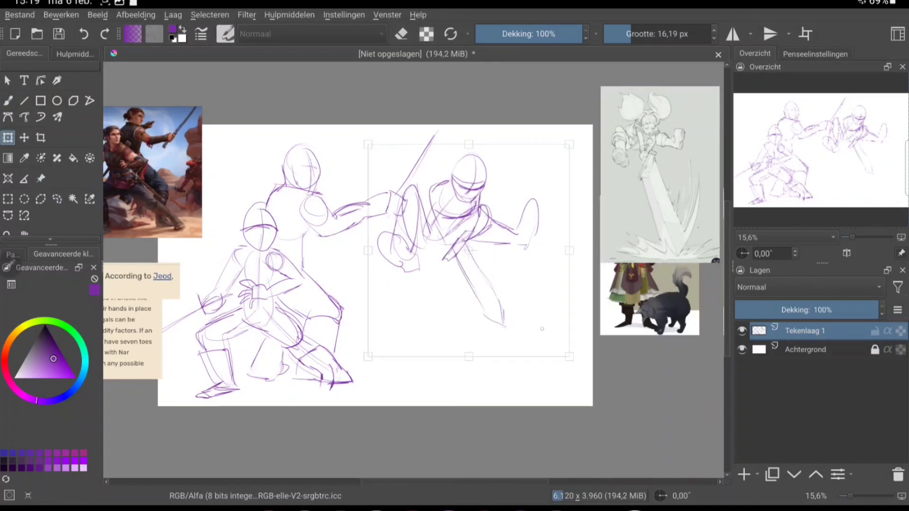
left_click_drag(561, 144, 573, 135)
left_click(8, 101)
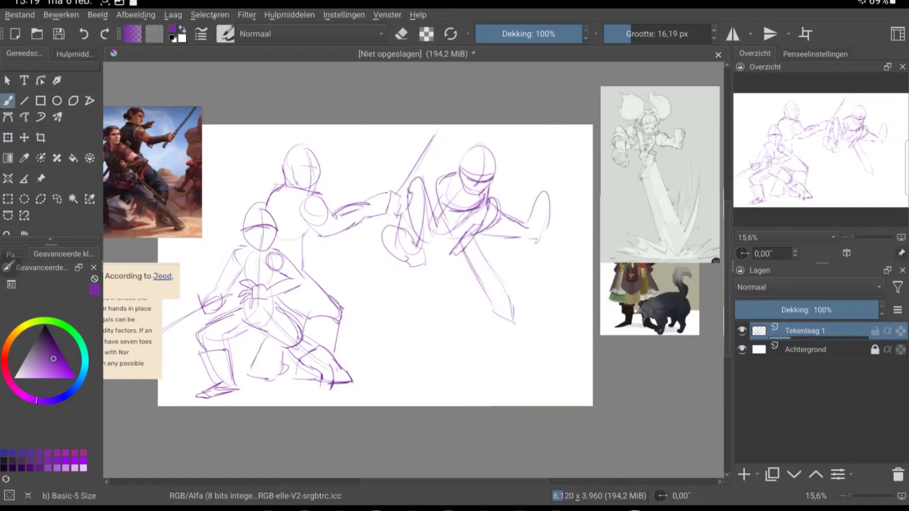
- Lasso the left pair of fighters, rescale them and shift them into place
left_click(57, 199)
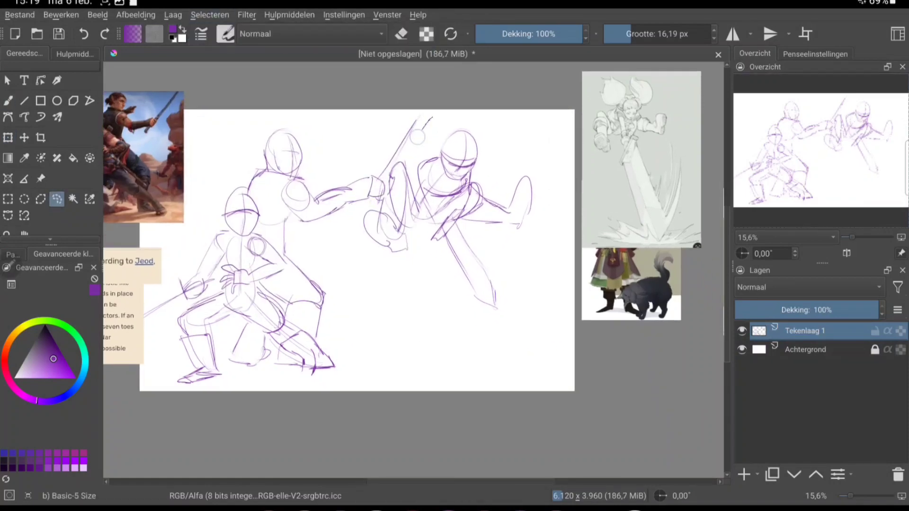
mouse_move(417, 121)
left_mouse_down()
mouse_move(162, 400)
mouse_move(416, 121)
left_mouse_up()
key("ctrl+t")
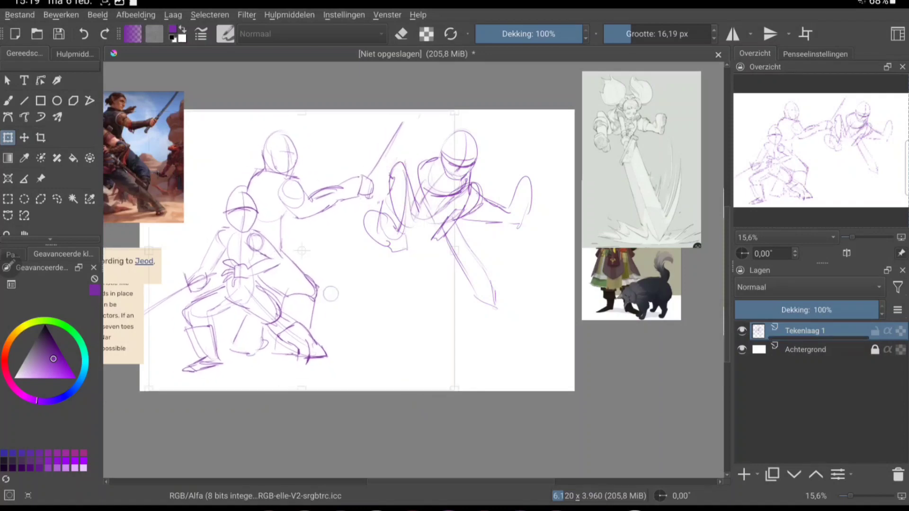
left_click_drag(416, 397, 406, 385)
left_click_drag(283, 249, 262, 250)
left_click(8, 101)
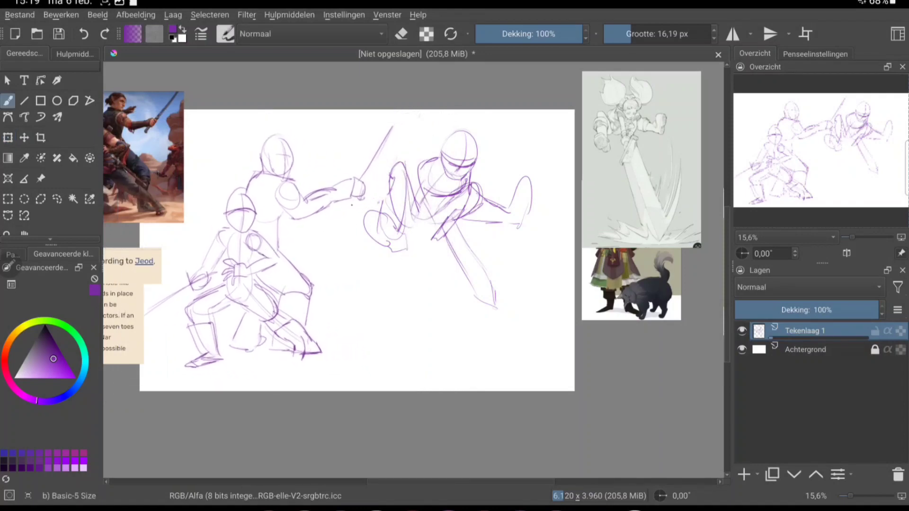
- Draw a long ground line beneath the fighters and move the sword reference to the lower right
left_click_drag(306, 321, 474, 317)
left_click_drag(424, 323, 554, 325)
left_click(41, 179)
left_click_drag(642, 158, 669, 422)
left_click(8, 100)
- Sketch curly hair around the right fighter's face and a stroke at the hips
mouse_move(426, 139)
left_mouse_down()
mouse_move(409, 126)
mouse_move(482, 147)
mouse_move(459, 142)
left_mouse_up()
left_click_drag(424, 119, 428, 161)
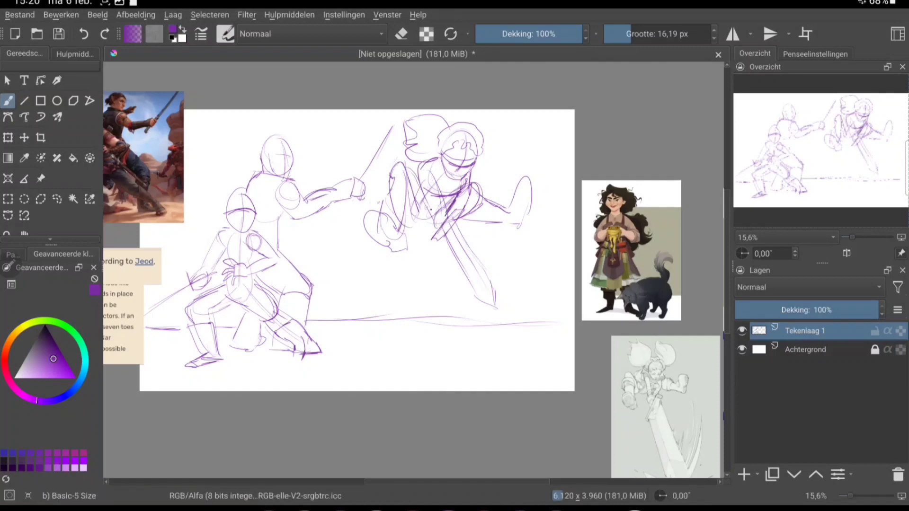
left_click_drag(432, 216, 398, 229)
mouse_move(480, 170)
left_mouse_down()
mouse_move(474, 220)
mouse_move(454, 228)
left_mouse_up()
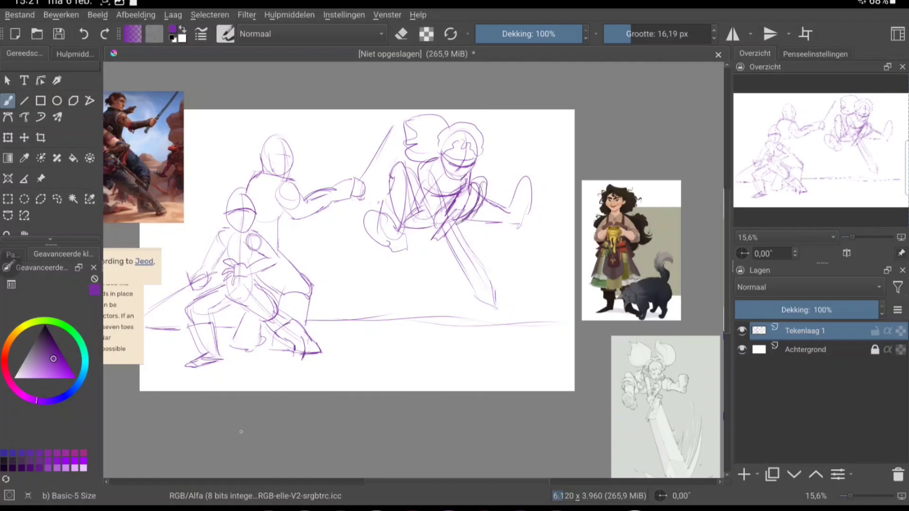
- Sketch red ruffled strokes around the right fighter's hips
left_click(5, 357)
mouse_move(416, 176)
left_mouse_down()
mouse_move(432, 209)
mouse_move(402, 216)
mouse_move(433, 222)
left_mouse_up()
left_click_drag(485, 178, 459, 219)
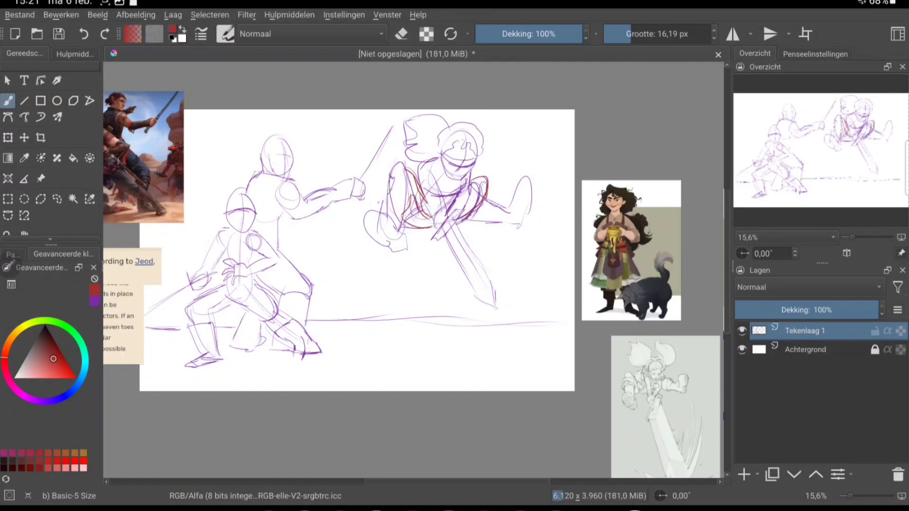
left_click_drag(405, 172, 419, 200)
left_click_drag(473, 217, 456, 235)
left_click_drag(485, 176, 493, 199)
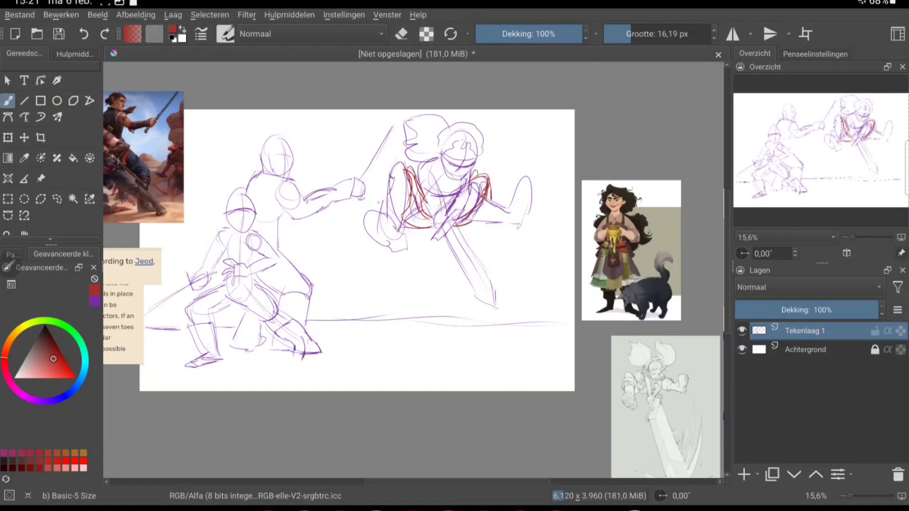
- Add a red stroke on the torso and red hair strokes on the rear left fighter's head
left_click_drag(379, 180, 412, 164)
left_click_drag(369, 273, 452, 272)
mouse_move(342, 159)
left_mouse_down()
mouse_move(361, 135)
mouse_move(371, 167)
left_mouse_up()
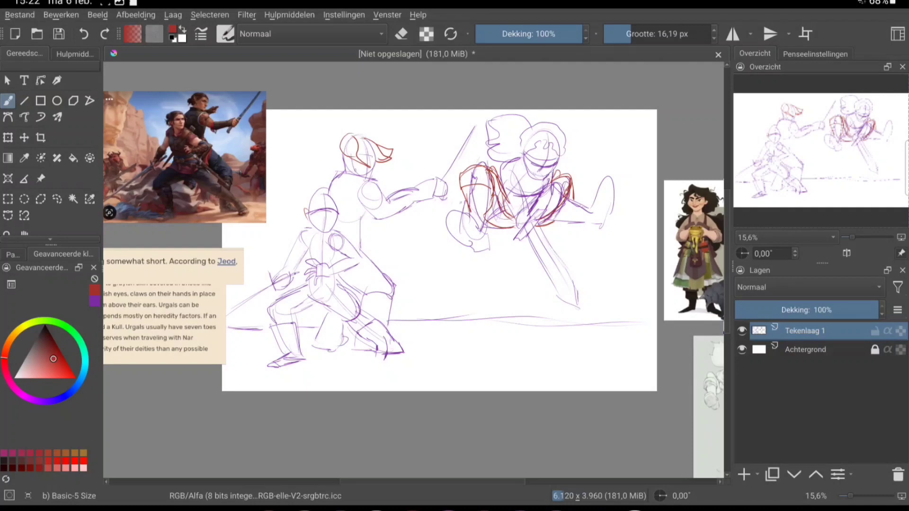
- Add purple strokes on the left figure's torso and the front figure's hip
left_click(404, 178, "ctrl")
mouse_move(374, 210)
left_mouse_down()
mouse_move(360, 250)
mouse_move(415, 203)
mouse_move(374, 218)
left_mouse_up()
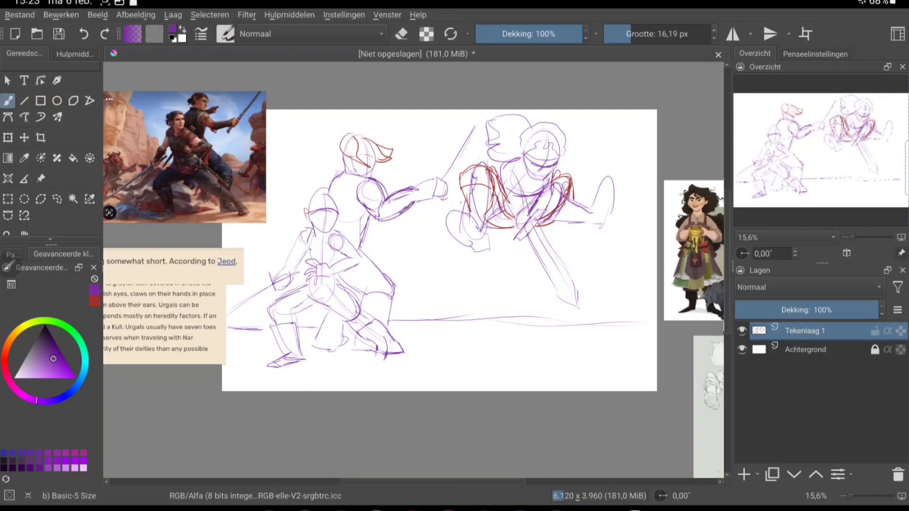
left_click_drag(333, 315, 359, 282)
- In pink, outline rocks behind the left figures and down the right side, plus a hilly ground line
scroll(413, 284, "left", 2)
left_click_drag(37, 400, 9, 380)
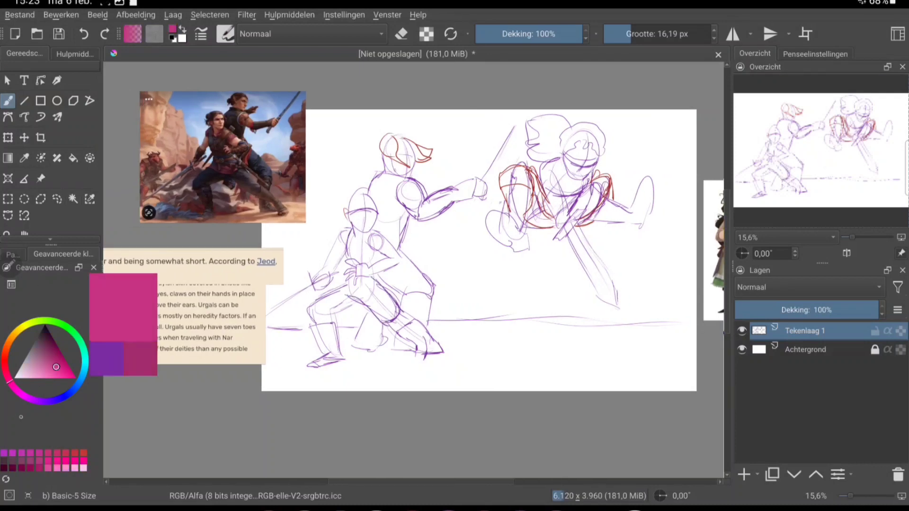
scroll(479, 251, "right", 2)
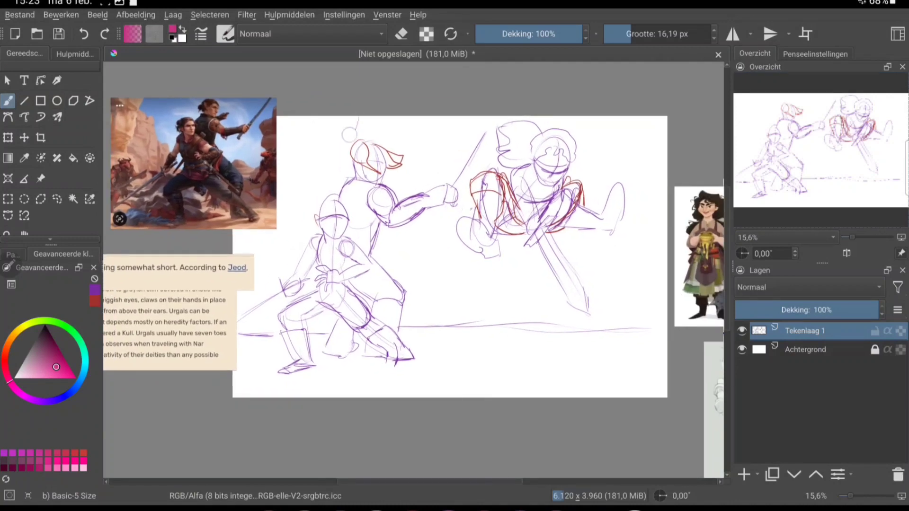
left_click_drag(356, 122, 273, 286)
mouse_move(612, 121)
left_mouse_down()
mouse_move(651, 223)
mouse_move(640, 325)
left_mouse_up()
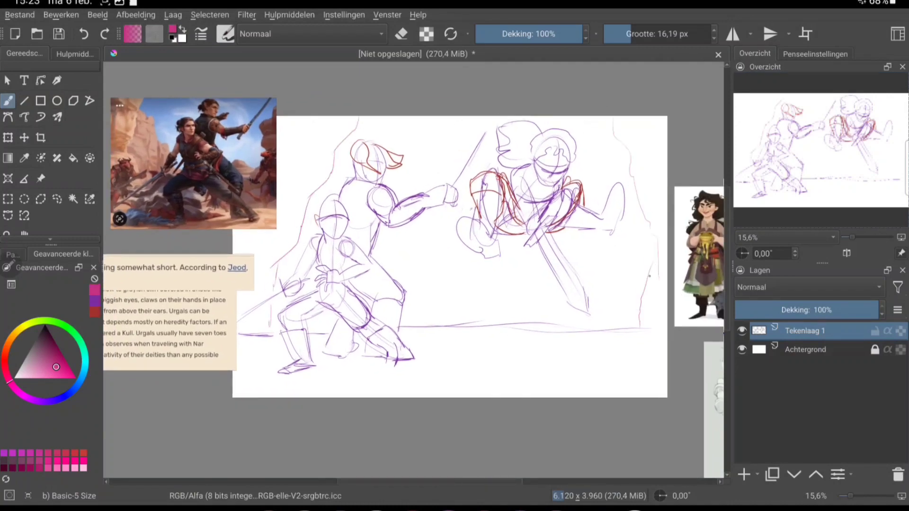
mouse_move(428, 326)
left_mouse_down()
mouse_move(502, 287)
mouse_move(630, 318)
left_mouse_up()
- Reposition and resize the reference images beside the canvas
left_click_drag(426, 237, 463, 232)
left_click(41, 178)
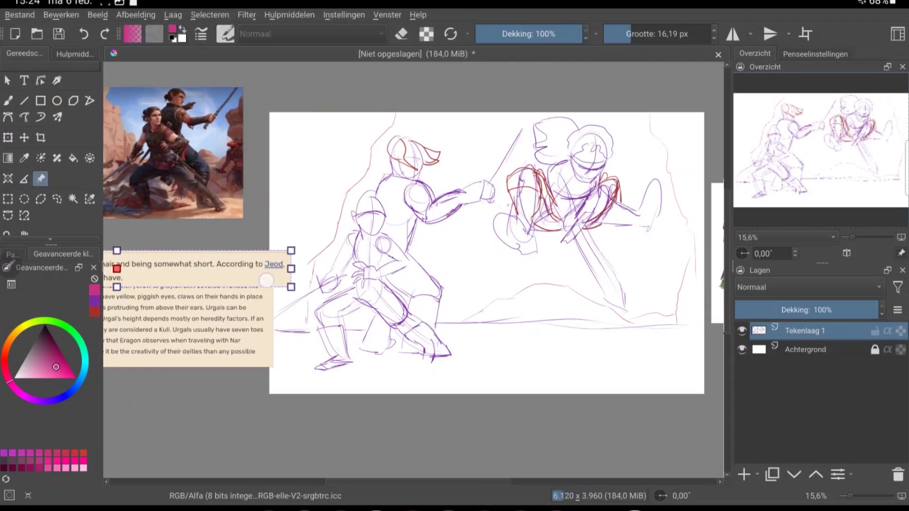
left_click_drag(277, 230, 243, 218)
left_click_drag(180, 312, 172, 307)
left_click(7, 100)
- Draw several ground strokes along the bottom of the scene
left_click_drag(426, 237, 355, 239)
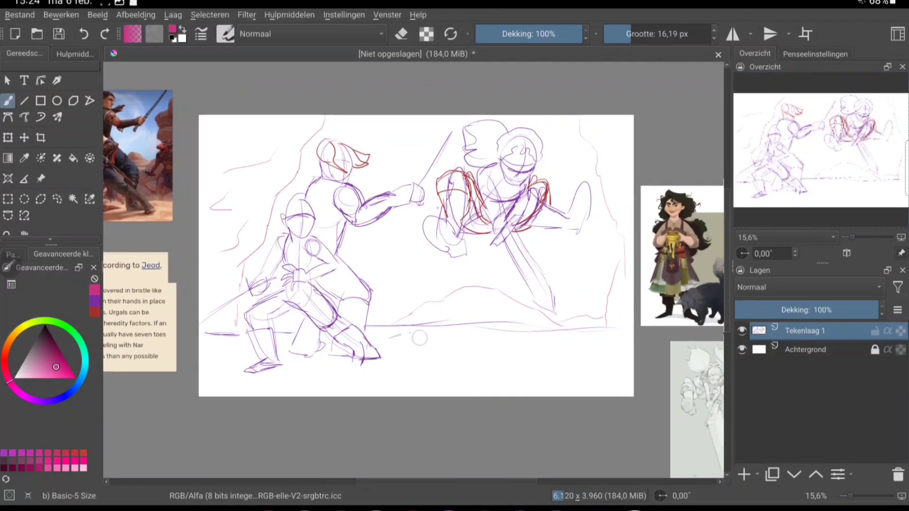
left_click_drag(389, 338, 579, 331)
left_click_drag(212, 351, 236, 360)
left_click_drag(272, 383, 310, 382)
left_click_drag(443, 379, 577, 367)
left_click_drag(510, 363, 610, 352)
- Sketch rock outlines down the right edge and add a red stroke left of the hill
left_click_drag(621, 216, 566, 326)
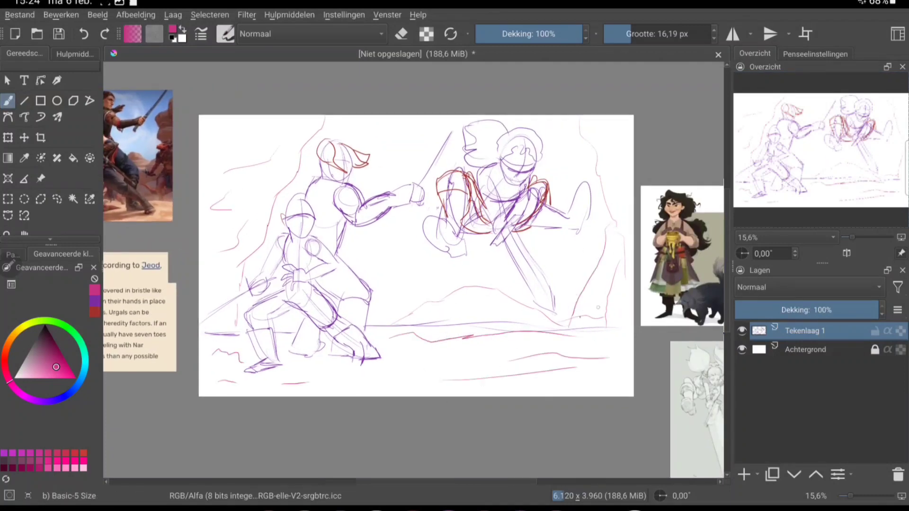
left_click_drag(610, 267, 586, 318)
left_click_drag(596, 144, 628, 194)
left_click_drag(356, 264, 402, 317)
- Lasso the left fighters and stretch them upward with a transform
left_click(57, 190)
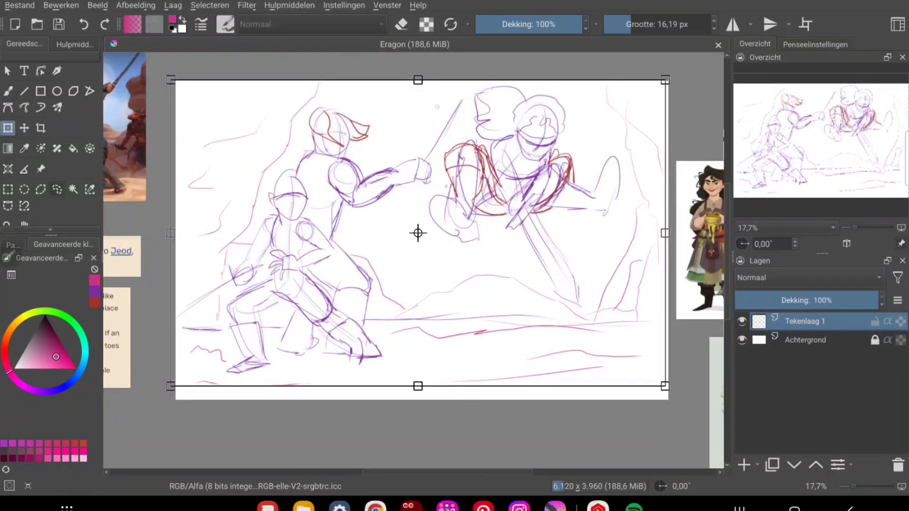
left_click_drag(431, 189, 311, 305)
left_click_drag(372, 280, 429, 189)
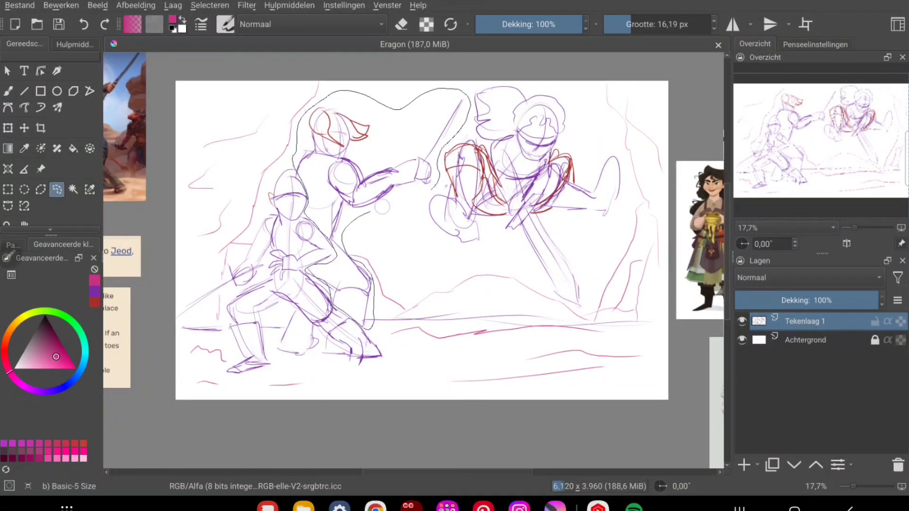
key("ctrl+t")
left_click_drag(381, 87, 381, 68)
key("Return")
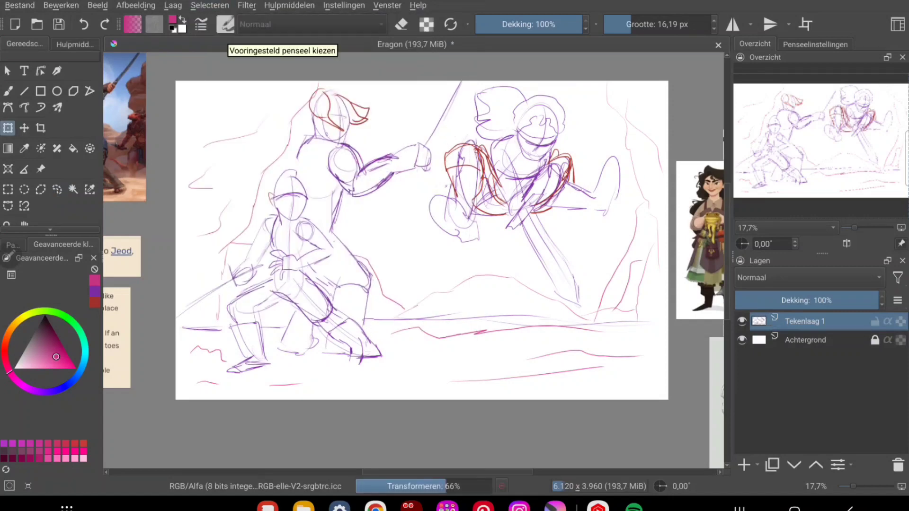
- Reselect the left fighters, scale them down slightly, nudge them left and down, and deselect
left_click(57, 190)
mouse_move(471, 83)
left_mouse_down()
mouse_move(388, 355)
mouse_move(293, 146)
left_mouse_up()
key("ctrl+t")
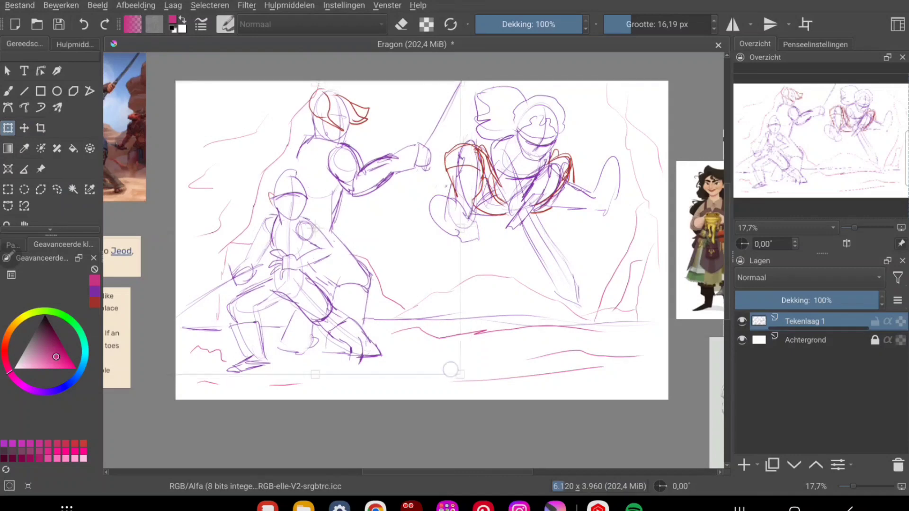
left_click_drag(472, 82, 447, 95)
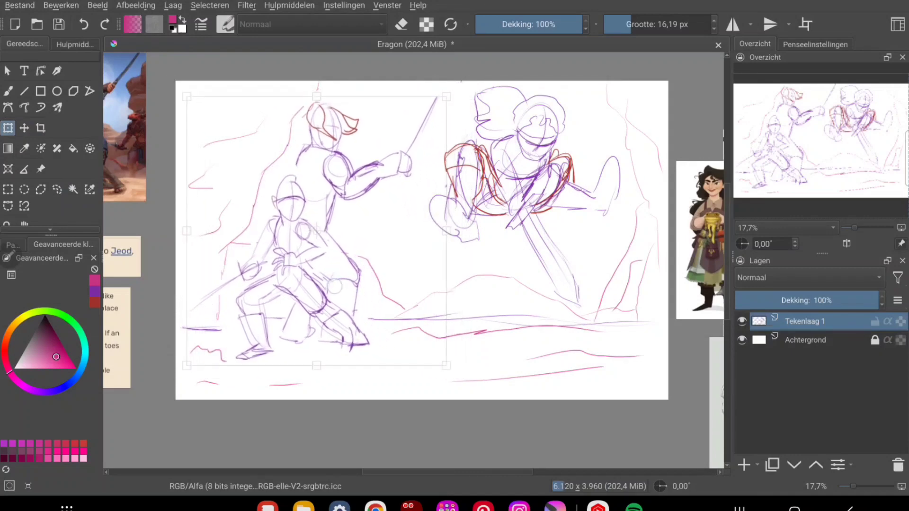
left_click_drag(317, 230, 334, 235)
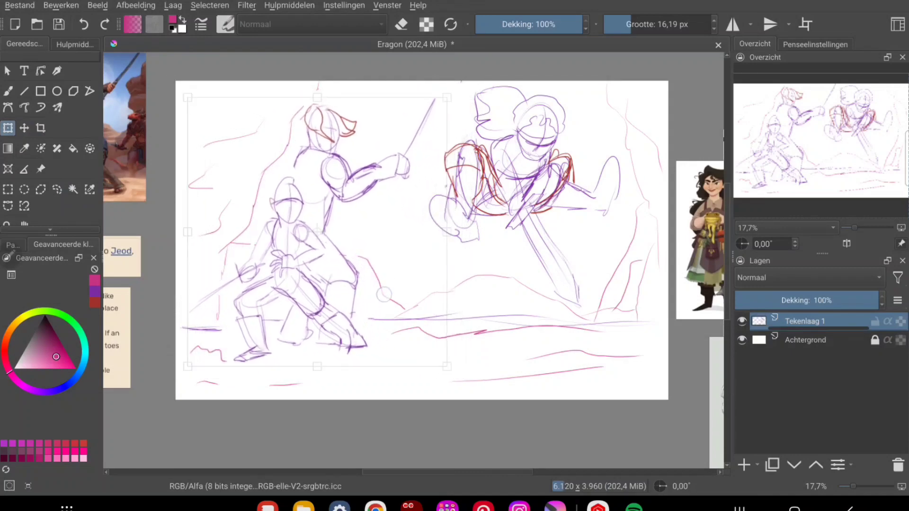
key("b")
left_click(209, 5)
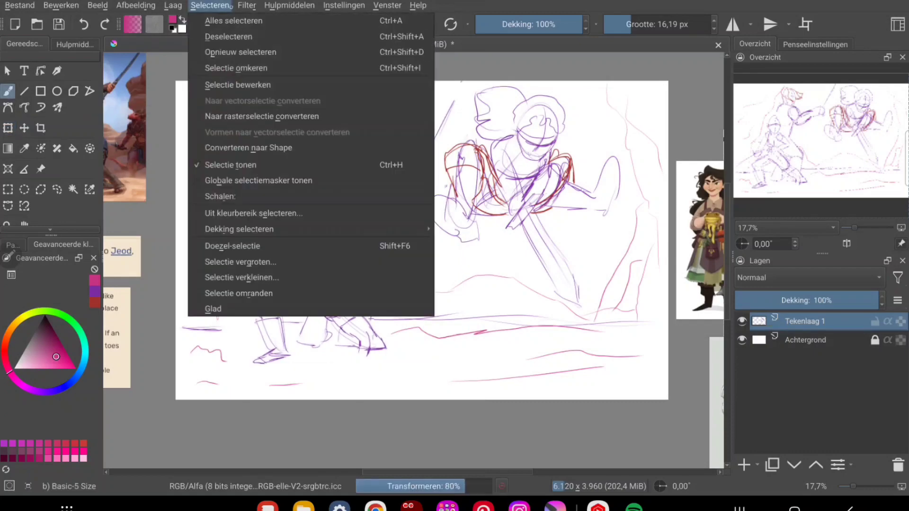
key("Escape")
scroll(412, 260, "up", 3)
- Redraw the kneeling figure's head sides, top and brow lines in pink
left_click_drag(296, 203, 287, 245)
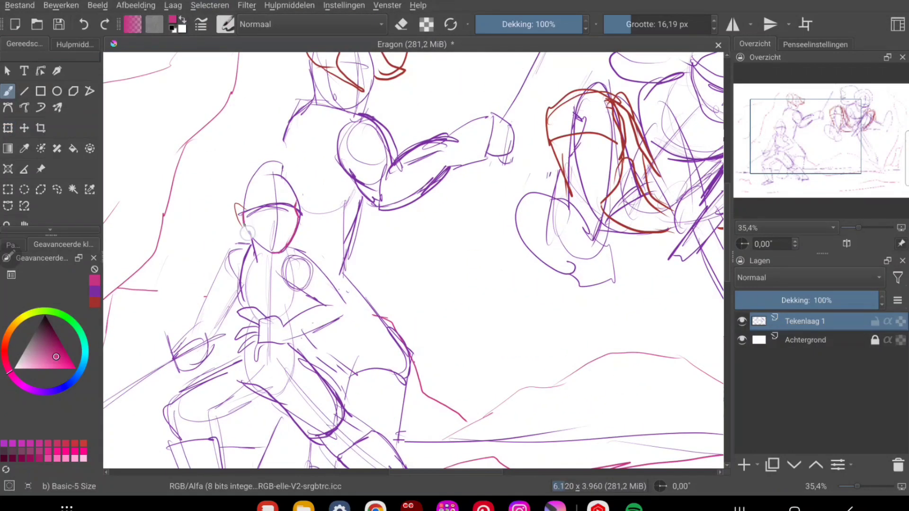
left_click_drag(236, 204, 247, 231)
mouse_move(282, 203)
left_mouse_down()
mouse_move(298, 207)
mouse_move(269, 193)
left_mouse_up()
mouse_move(279, 196)
left_mouse_down()
mouse_move(290, 192)
mouse_move(281, 181)
mouse_move(238, 202)
left_mouse_up()
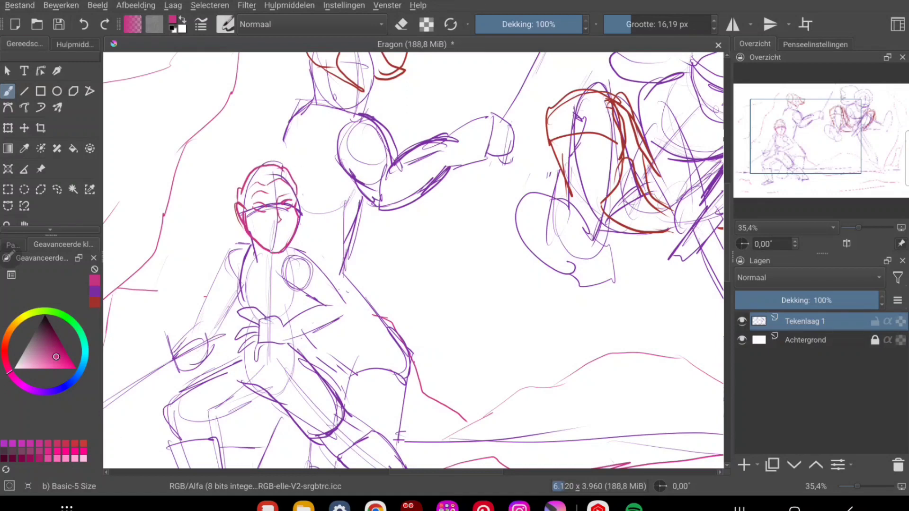
- Redraw the fingers, knuckles, forearm and arm in pink, and set the layer opacity to 74%
mouse_move(237, 313)
left_mouse_down()
mouse_move(266, 325)
mouse_move(260, 364)
left_mouse_up()
left_click_drag(266, 322, 290, 341)
mouse_move(281, 326)
left_mouse_down()
mouse_move(322, 307)
mouse_move(345, 313)
mouse_move(311, 260)
mouse_move(324, 306)
left_mouse_up()
left_click_drag(256, 241, 240, 301)
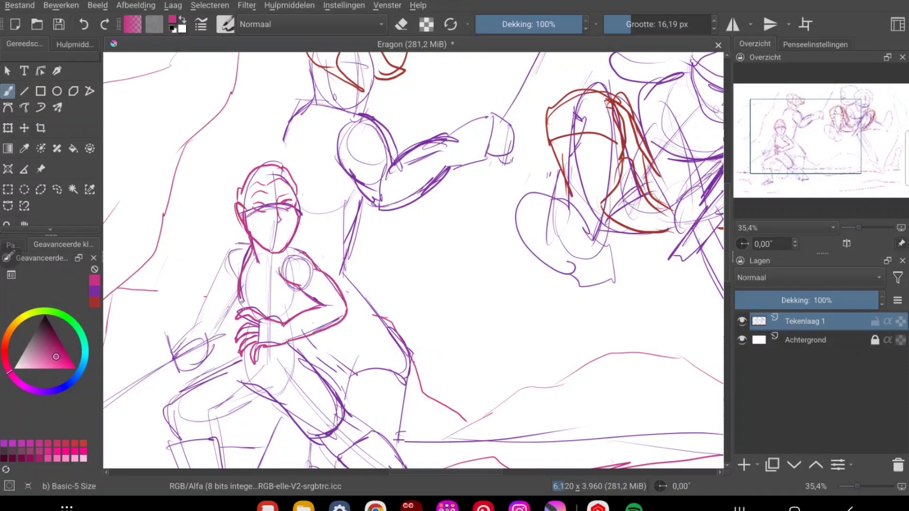
left_click_drag(878, 300, 840, 300)
left_click_drag(331, 189, 357, 293)
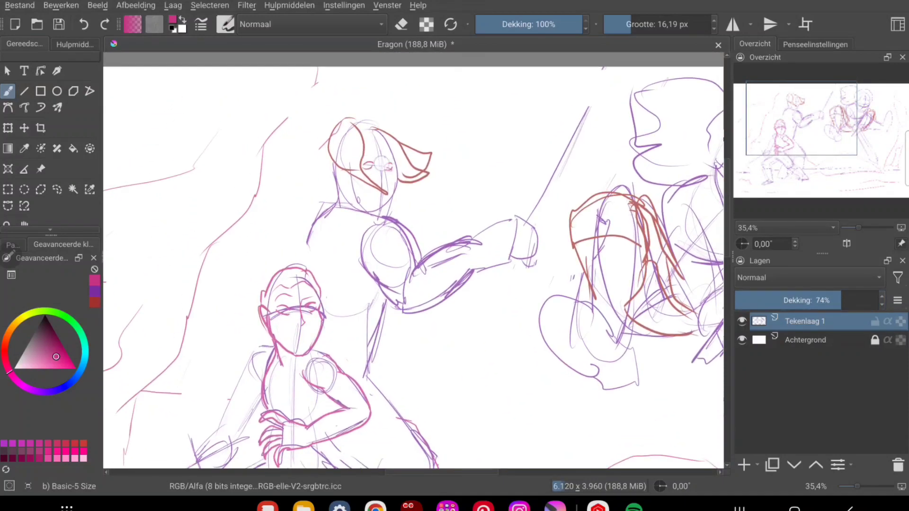
- Retrace the standing fighter's nose, hair, jaw, eyes and brows in pink
left_click_drag(384, 162, 387, 175)
mouse_move(367, 137)
left_mouse_down()
mouse_move(385, 192)
mouse_move(397, 133)
mouse_move(400, 184)
mouse_move(388, 214)
left_mouse_up()
left_click_drag(343, 181, 362, 208)
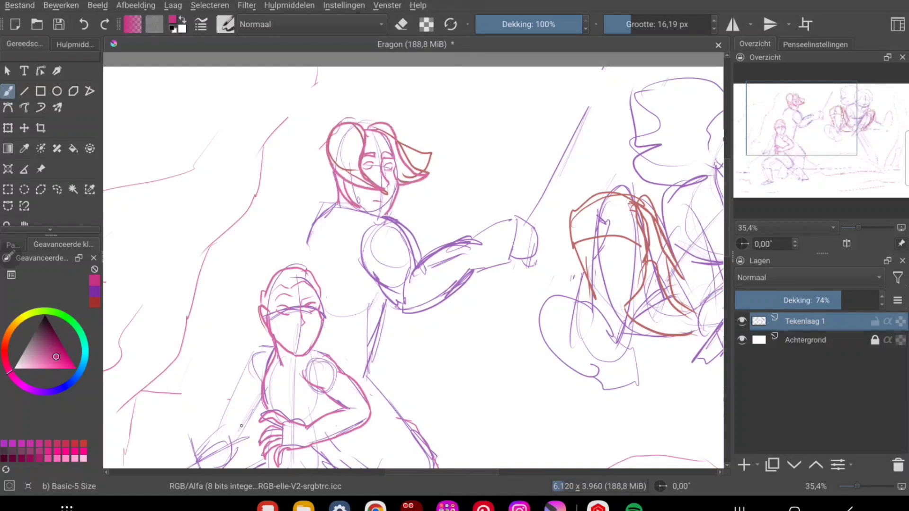
mouse_move(362, 155)
left_mouse_down()
mouse_move(393, 159)
mouse_move(385, 166)
left_mouse_up()
- Retrace the standing fighter's torso, shoulder, outstretched arm and sword hand, plus the leaping figure's eye
left_click_drag(330, 284, 300, 85)
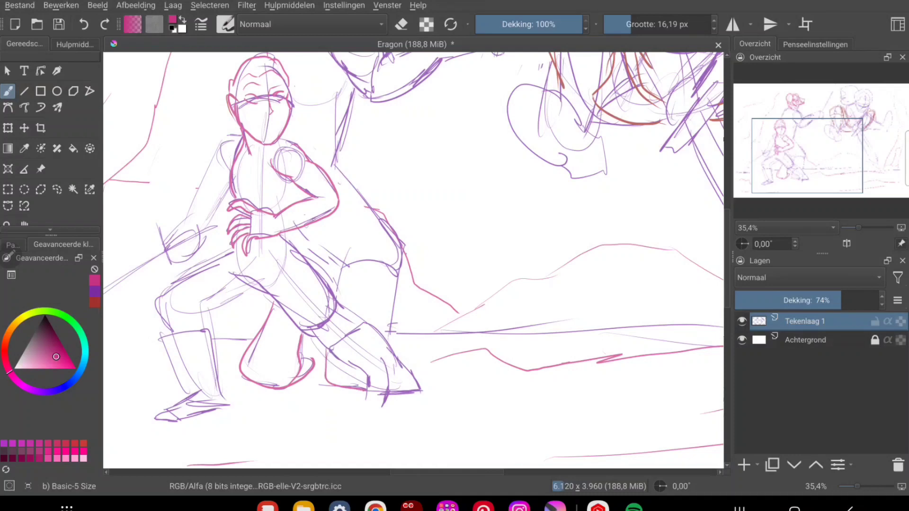
left_click_drag(359, 97, 304, 267)
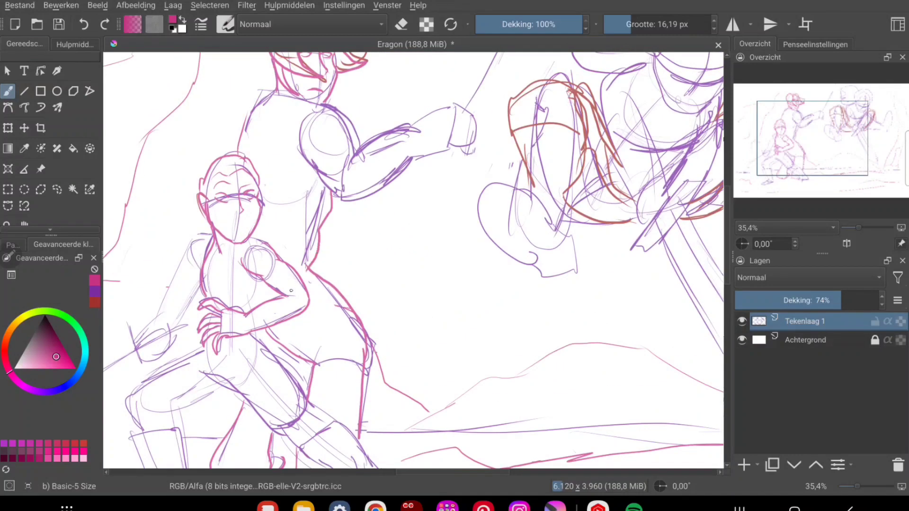
left_click_drag(297, 124, 342, 202)
left_click_drag(316, 108, 352, 150)
left_click_drag(341, 204, 413, 158)
mouse_move(351, 156)
left_mouse_down()
mouse_move(414, 134)
mouse_move(473, 142)
mouse_move(416, 158)
left_mouse_up()
mouse_move(318, 105)
left_mouse_down()
mouse_move(413, 205)
mouse_move(167, 224)
left_mouse_up()
left_click_drag(544, 201, 566, 199)
- Trace the leaping figure's eye, headband, hair outline, sword hand and sword in pink
left_click_drag(504, 195, 521, 203)
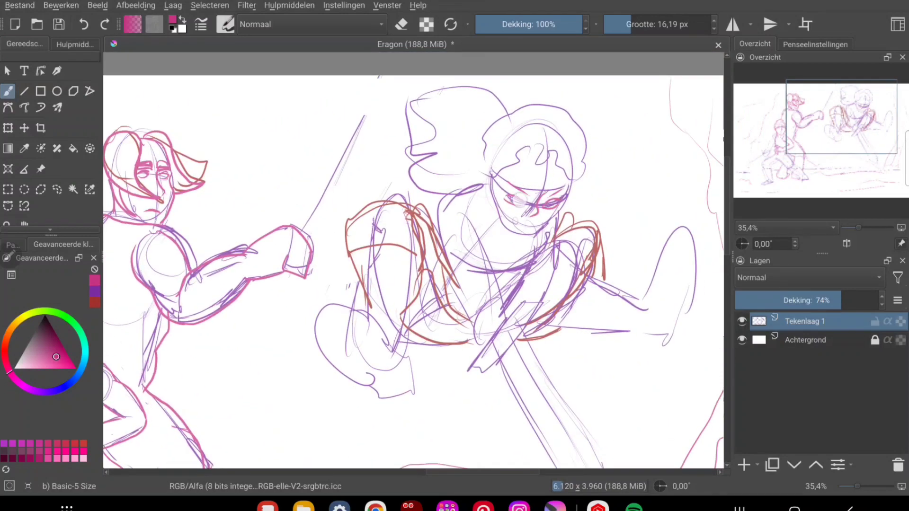
mouse_move(570, 177)
left_mouse_down()
mouse_move(509, 164)
mouse_move(493, 171)
left_mouse_up()
mouse_move(575, 187)
left_mouse_down()
mouse_move(552, 97)
mouse_move(479, 168)
mouse_move(409, 180)
left_mouse_up()
left_click_drag(412, 189, 419, 286)
mouse_move(514, 201)
left_mouse_down()
mouse_move(419, 180)
mouse_move(405, 224)
mouse_move(403, 192)
mouse_move(423, 199)
left_mouse_up()
mouse_move(403, 227)
left_mouse_down()
mouse_move(417, 208)
mouse_move(399, 240)
mouse_move(447, 149)
left_mouse_up()
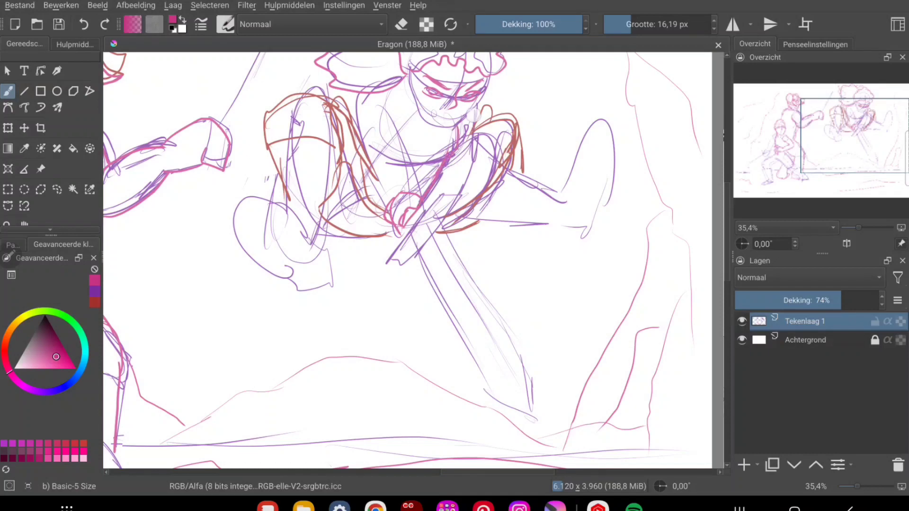
mouse_move(479, 109)
left_mouse_down()
mouse_move(454, 194)
mouse_move(389, 263)
left_mouse_up()
- Draw the sword blade's outline with three straight pink lines using the Line tool
key("v")
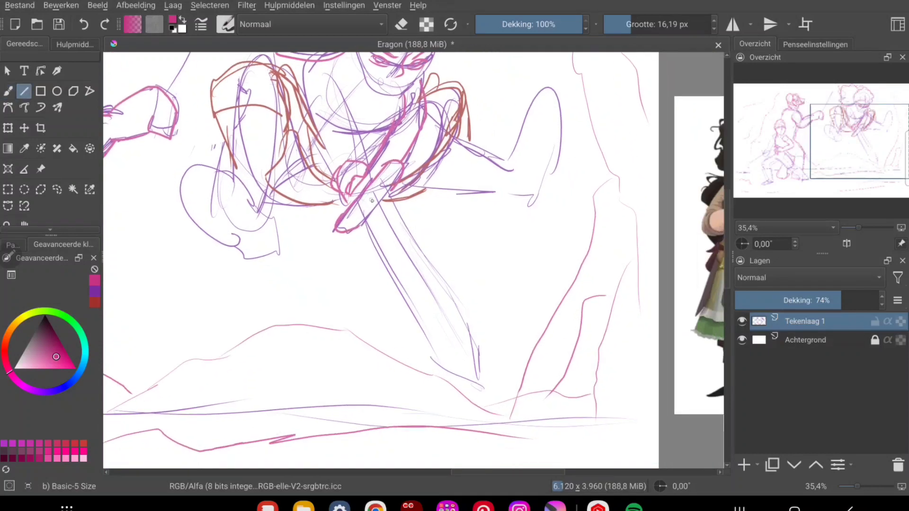
mouse_move(371, 199)
left_mouse_down()
mouse_move(487, 386)
mouse_move(484, 339)
left_mouse_up()
left_click_drag(365, 223, 478, 383)
left_click_drag(371, 184, 487, 386)
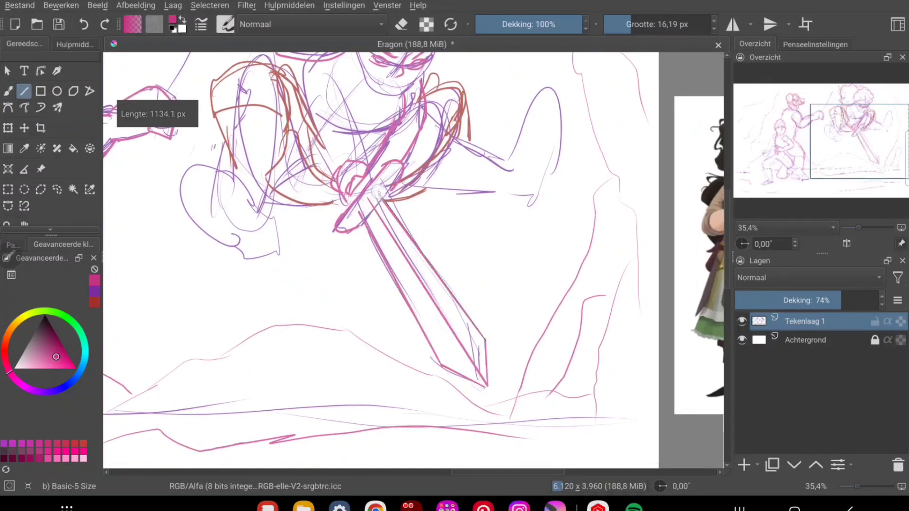
- Sketch six freehand pink burst strokes radiating from the sword tip
key("b")
left_click_drag(514, 176, 499, 255)
left_click_drag(539, 154, 530, 206)
left_click_drag(395, 211, 495, 258)
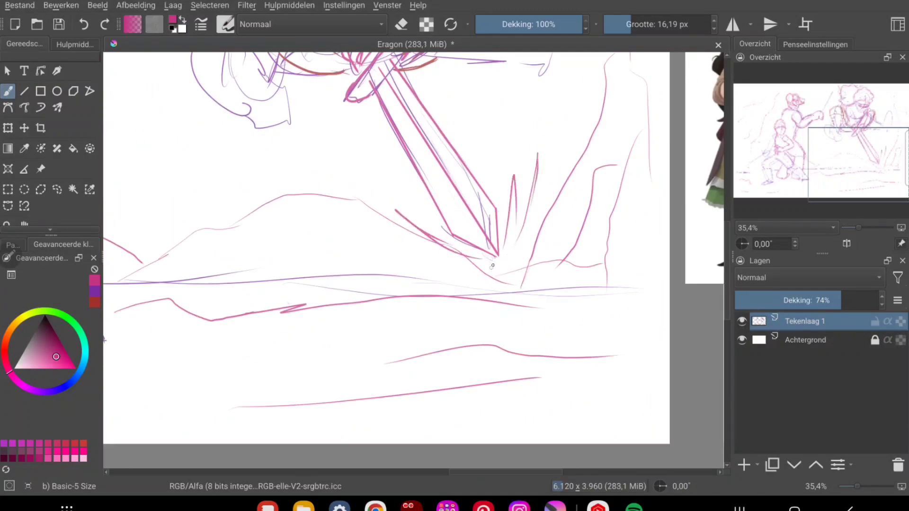
left_click_drag(381, 257, 488, 270)
left_click_drag(479, 119, 499, 201)
left_click_drag(384, 151, 428, 218)
scroll(440, 203, "up", 5)
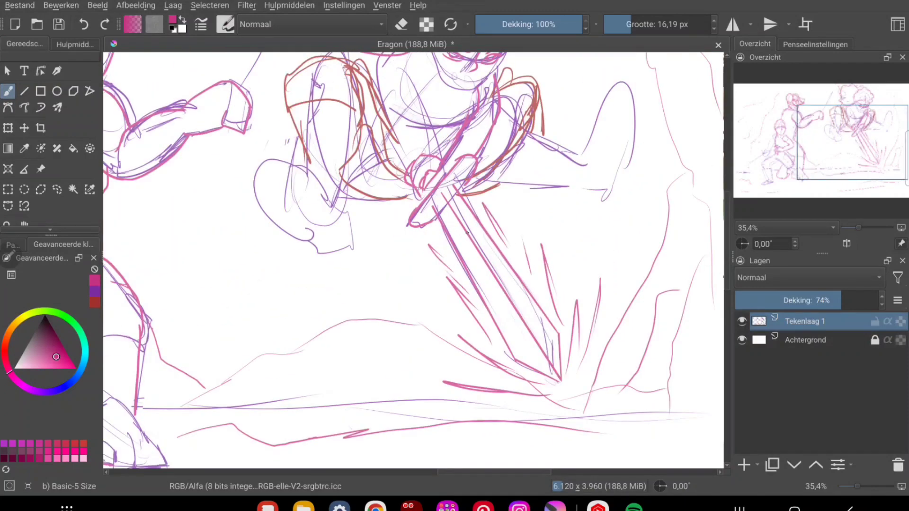
scroll(412, 260, "down", 3)
- Add small pink strokes on the leaping figure's legs and a stroke at its mouth
left_click_drag(367, 238, 386, 258)
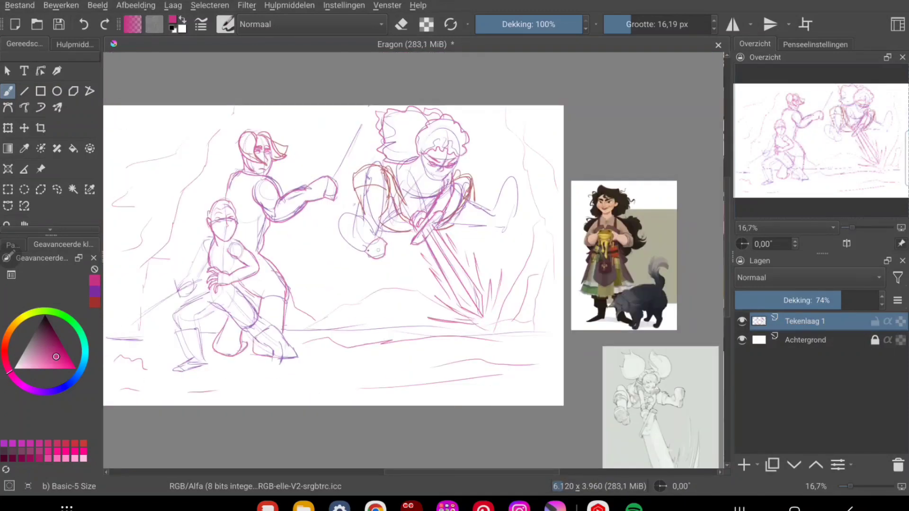
left_click_drag(521, 168, 502, 227)
left_click_drag(490, 168, 523, 206)
left_click_drag(337, 209, 377, 247)
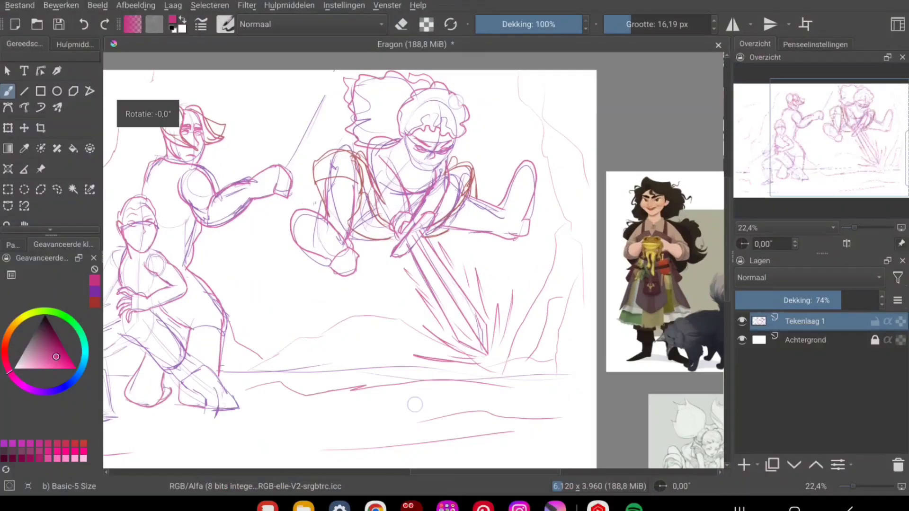
scroll(472, 163, "up", 4)
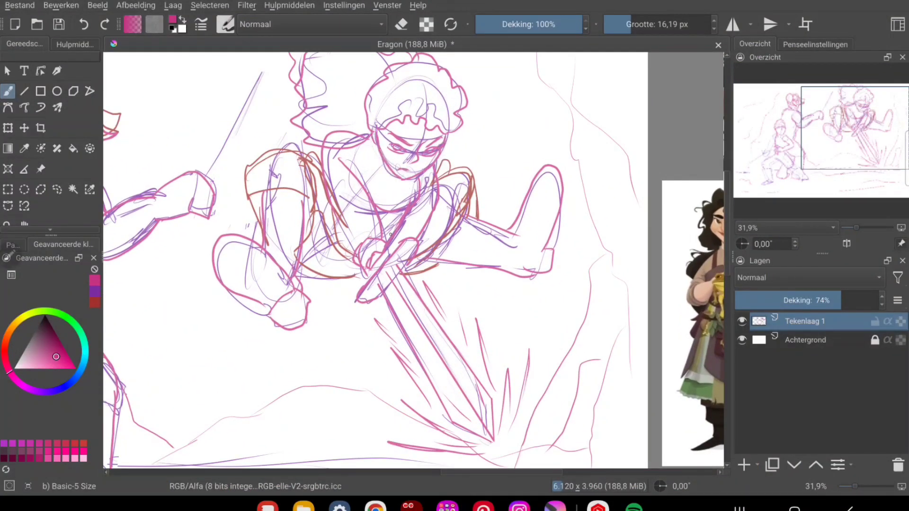
left_click_drag(400, 166, 410, 170)
- Zoom to check the sketch, then straighten and recenter the canvas view
scroll(370, 196, "down", 3)
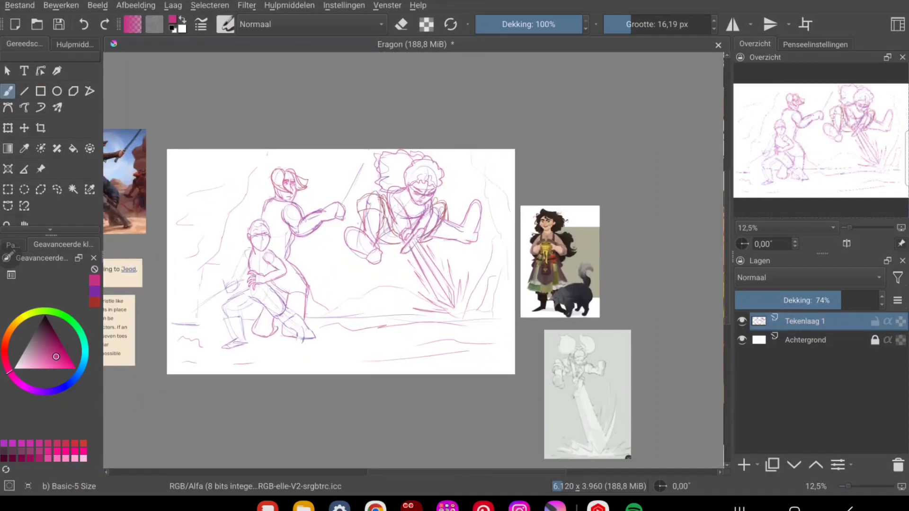
scroll(427, 352, "up", 5)
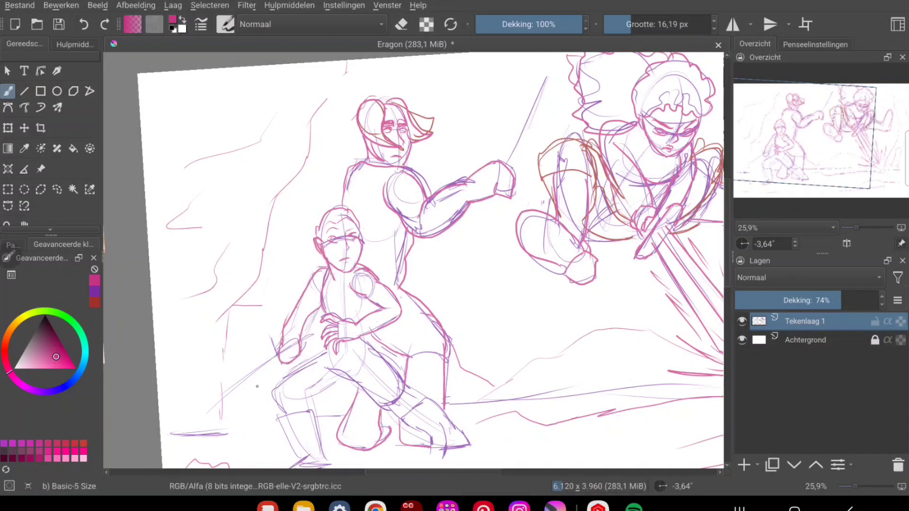
scroll(282, 336, "down", 2)
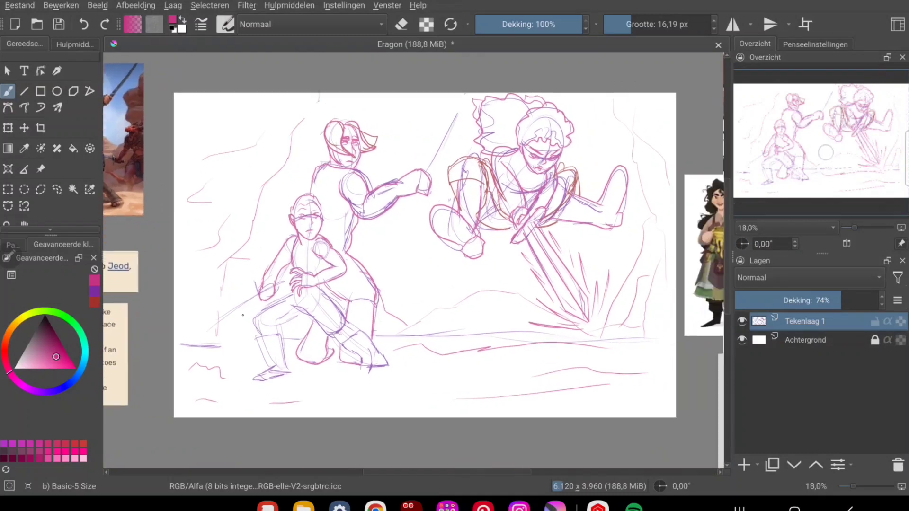
left_click_drag(302, 353, 611, 223)
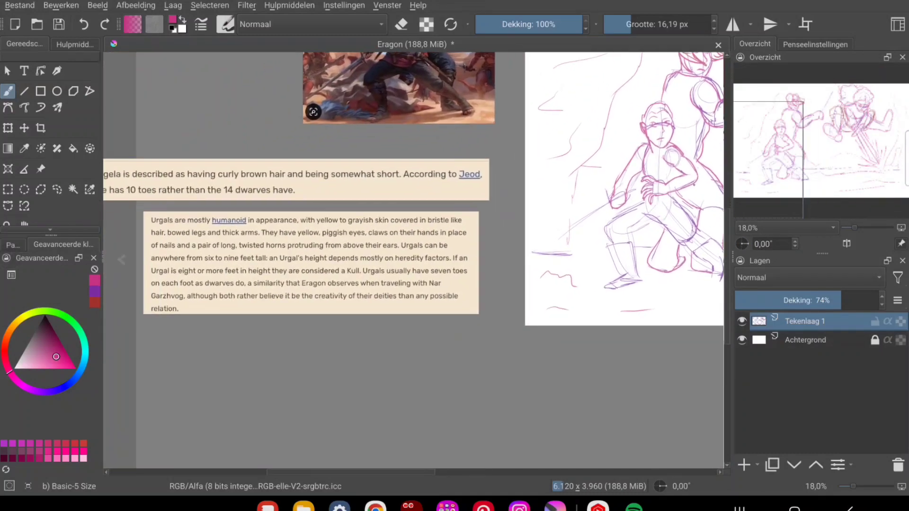
mouse_move(695, 182)
left_mouse_down()
mouse_move(440, 249)
mouse_move(363, 255)
left_mouse_up()
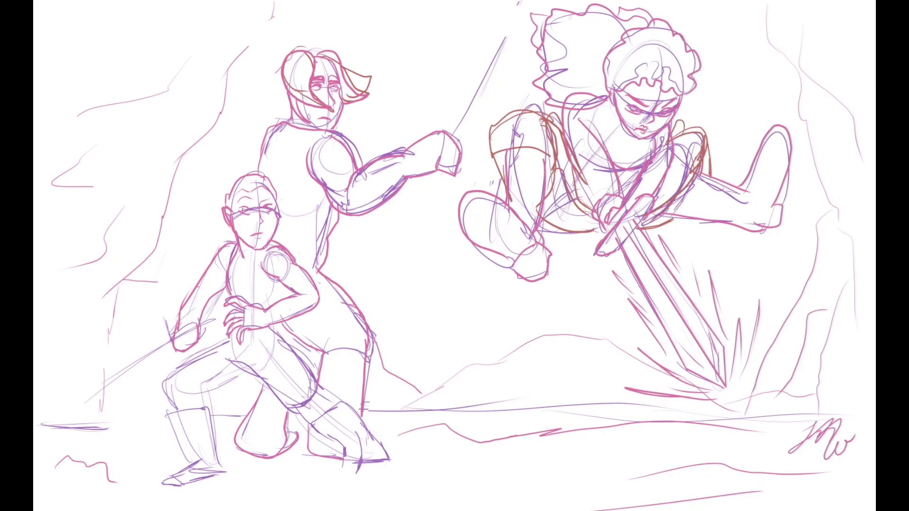